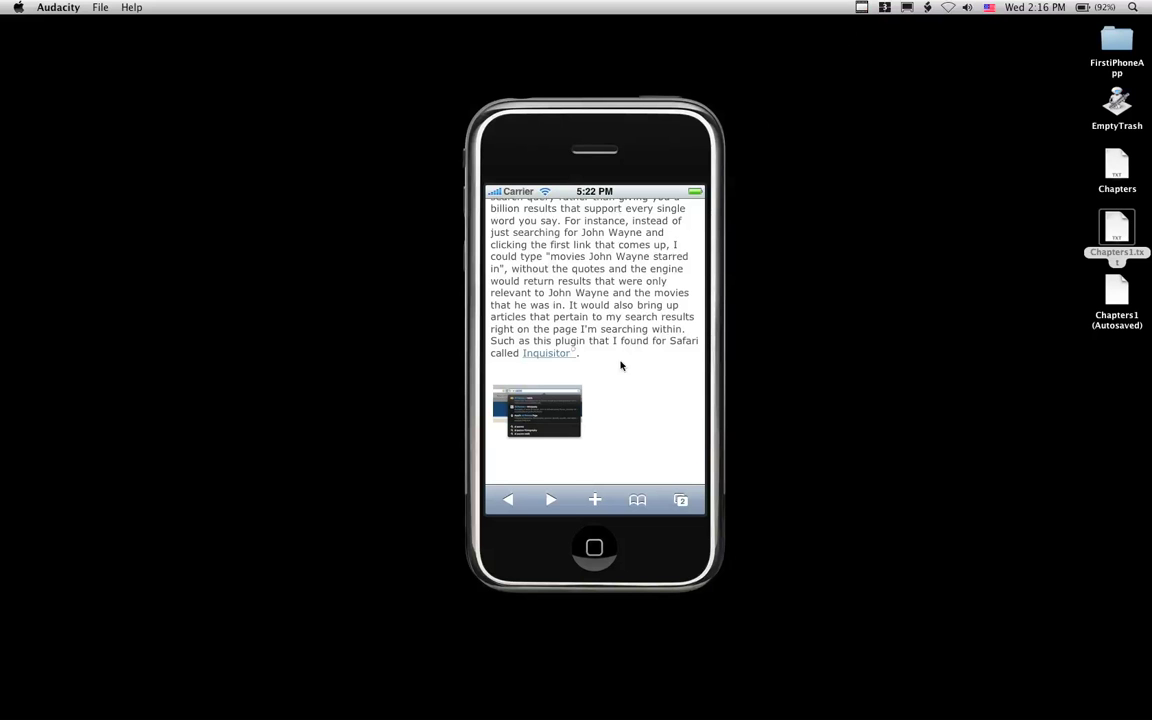
# Open ACDC_Have_A_Drink_On_Me.mp3 from the Juke Box folder as a new stereo project.
pyautogui.click(104, 8)
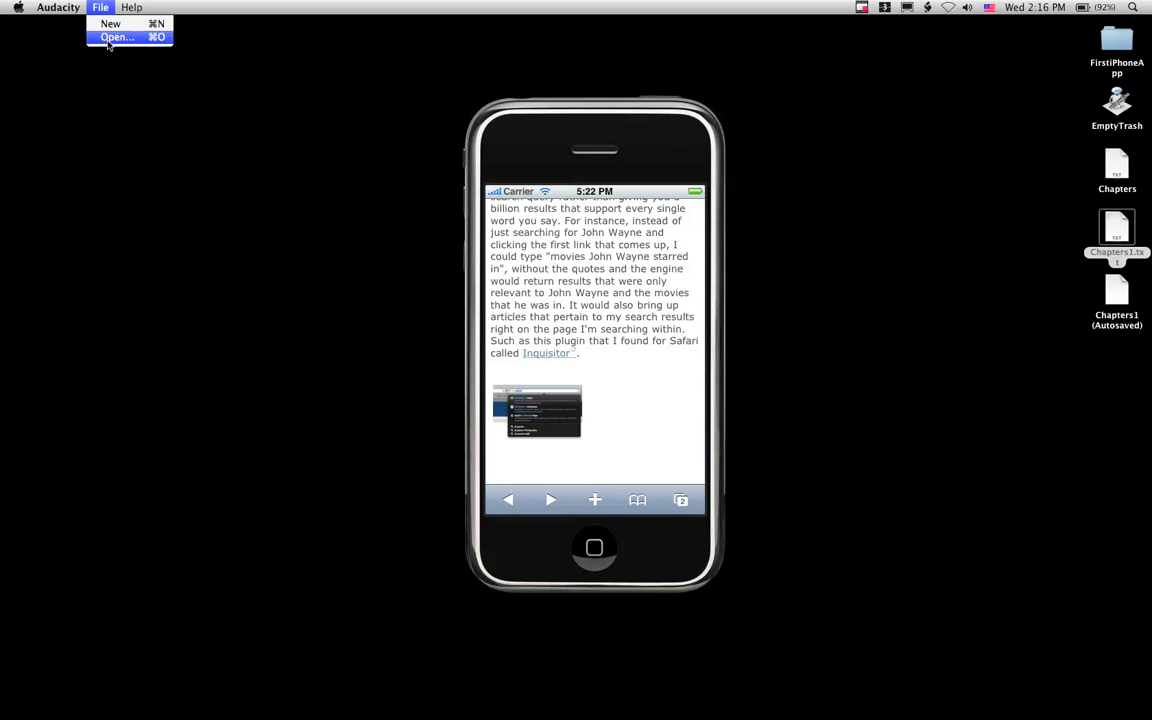
pyautogui.click(110, 38)
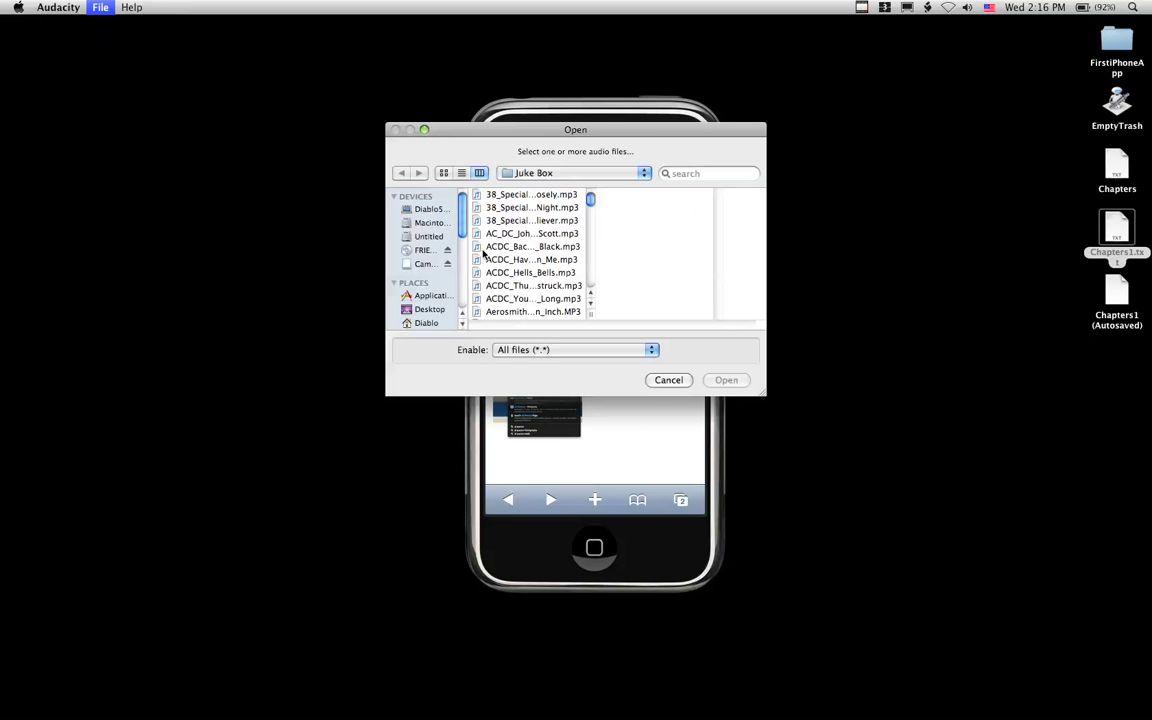
pyautogui.click(506, 260)
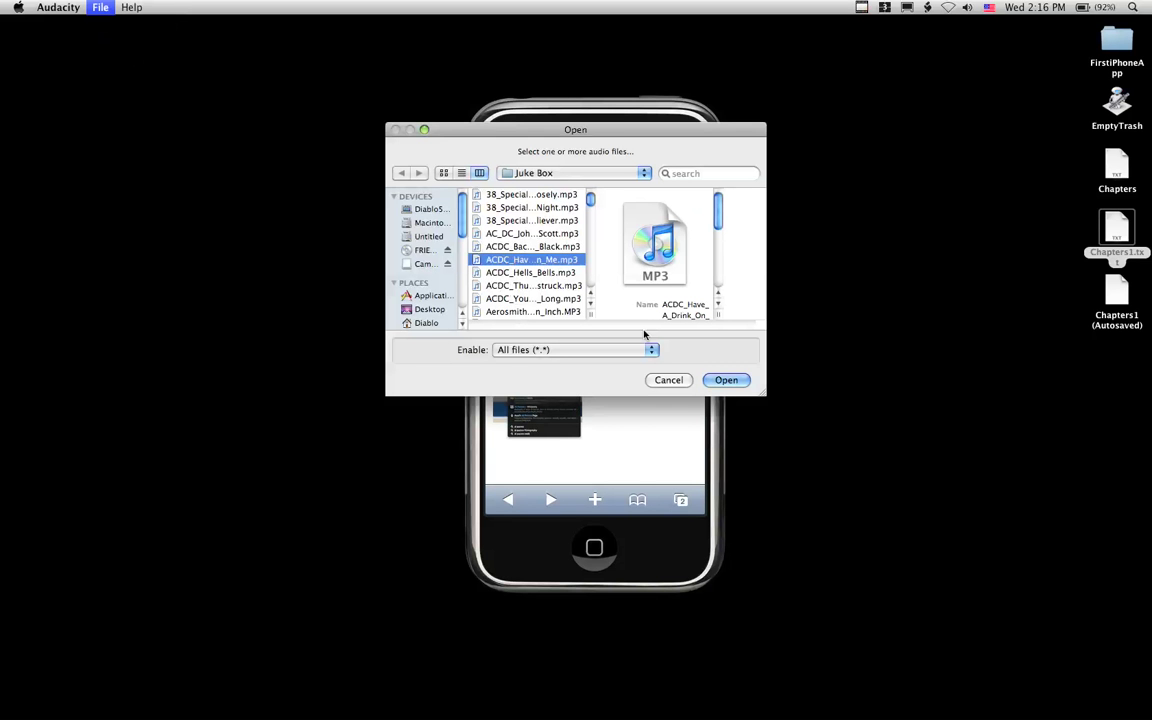
pyautogui.click(727, 380)
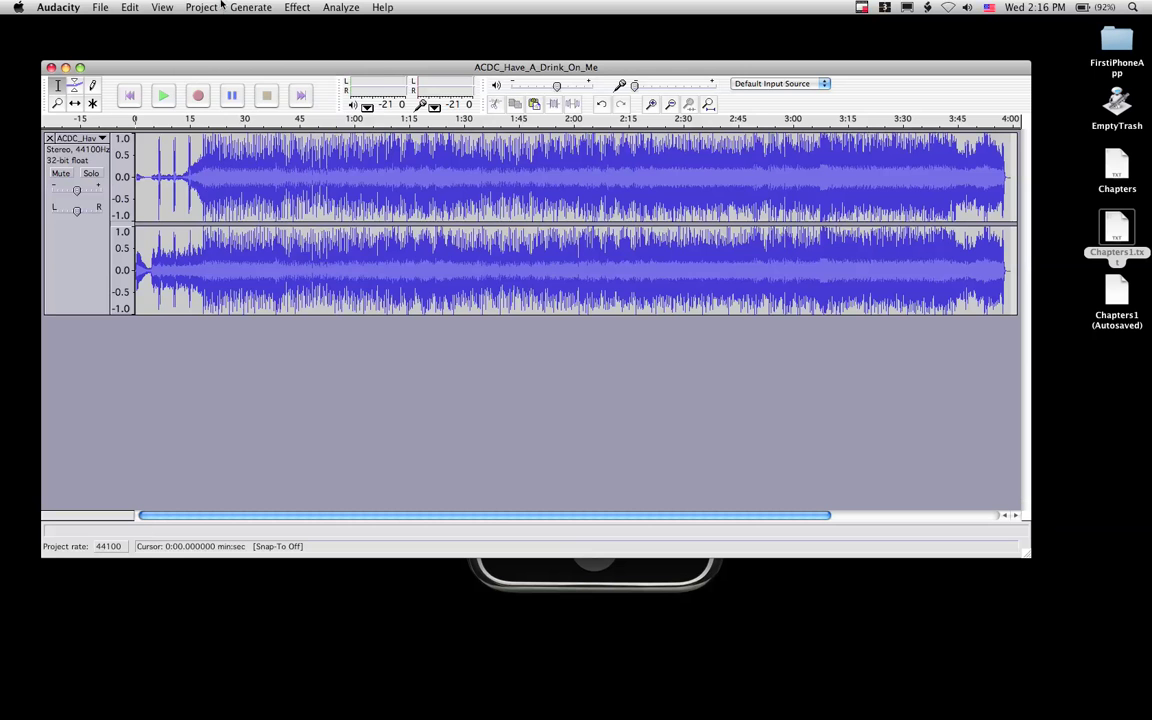
pyautogui.click(214, 7)
# Import Beatles_Day_Tripper.mp3 as a second stereo track below the AC/DC song.
pyautogui.click(210, 23)
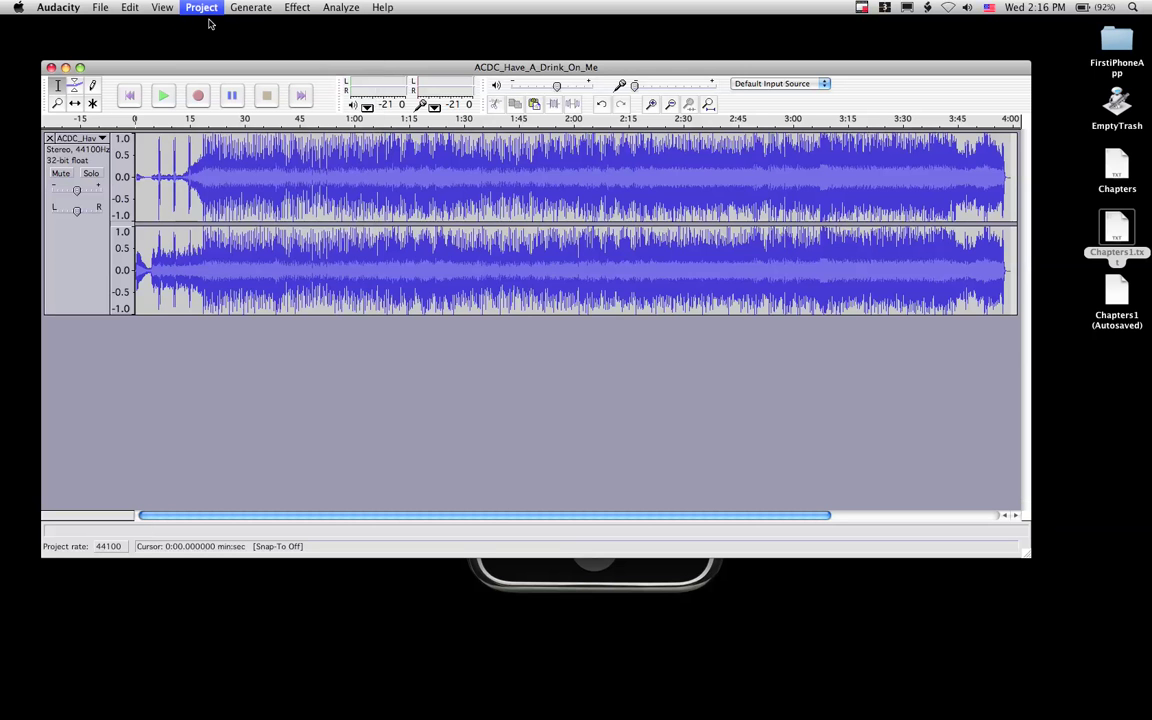
pyautogui.scroll(-5, 503, 274)
pyautogui.scroll(-5, 503, 274)
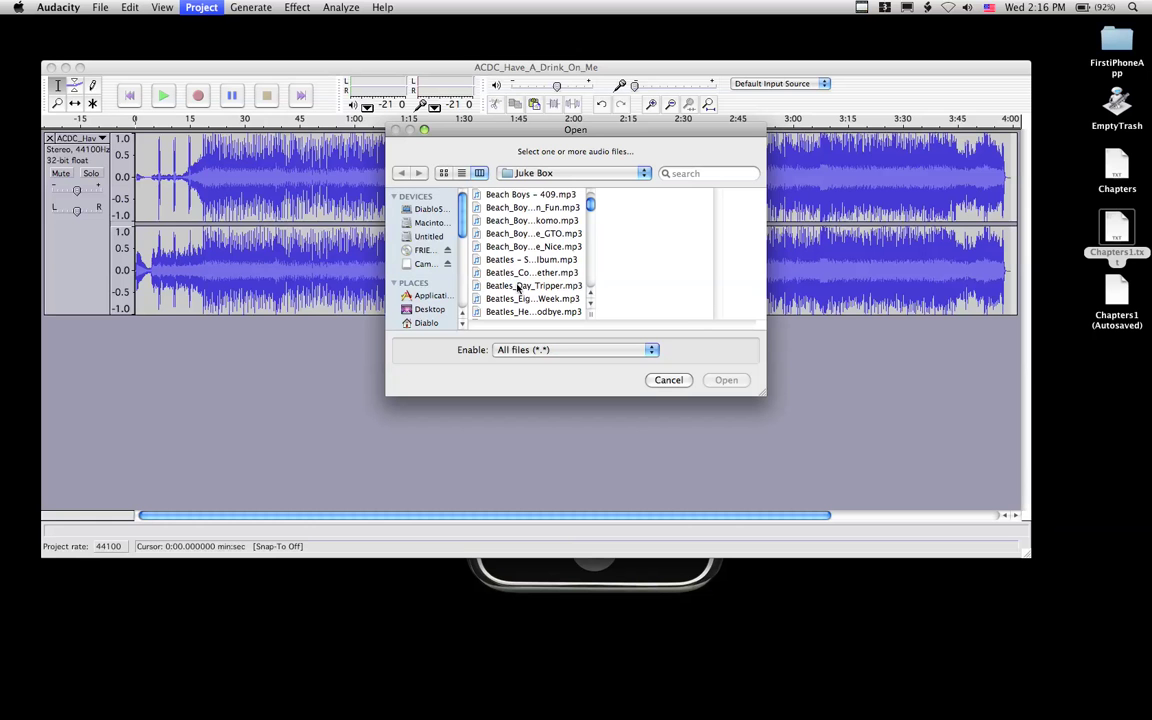
pyautogui.click(518, 287)
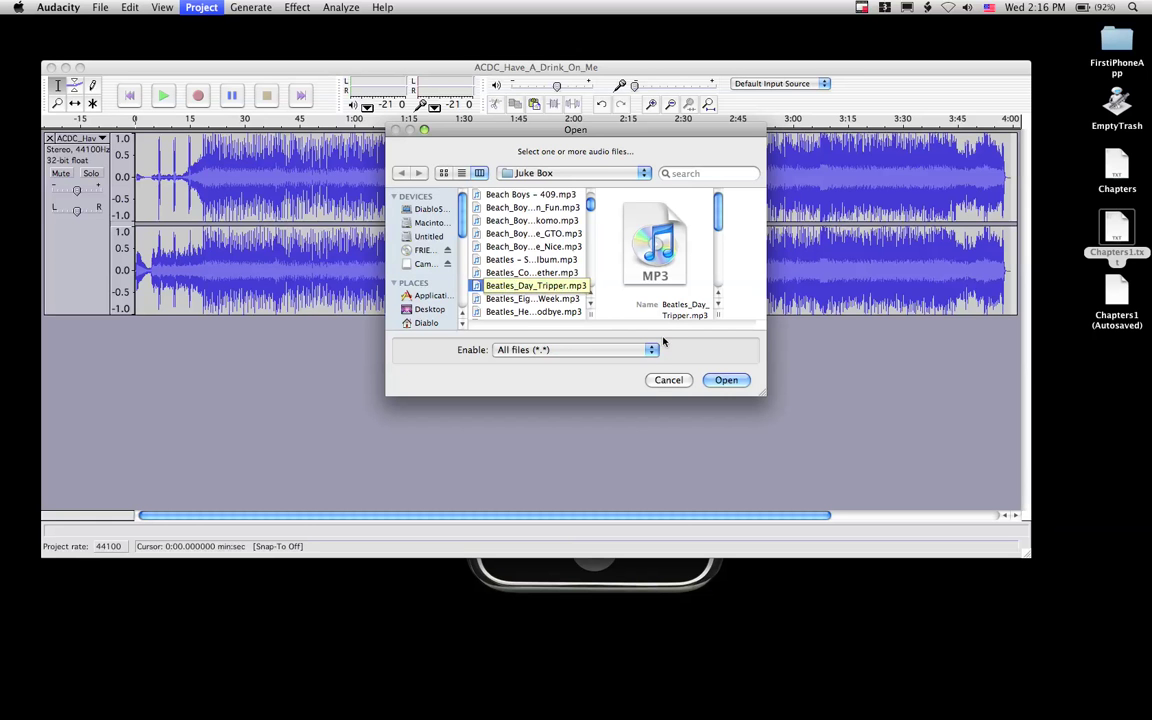
pyautogui.click(724, 380)
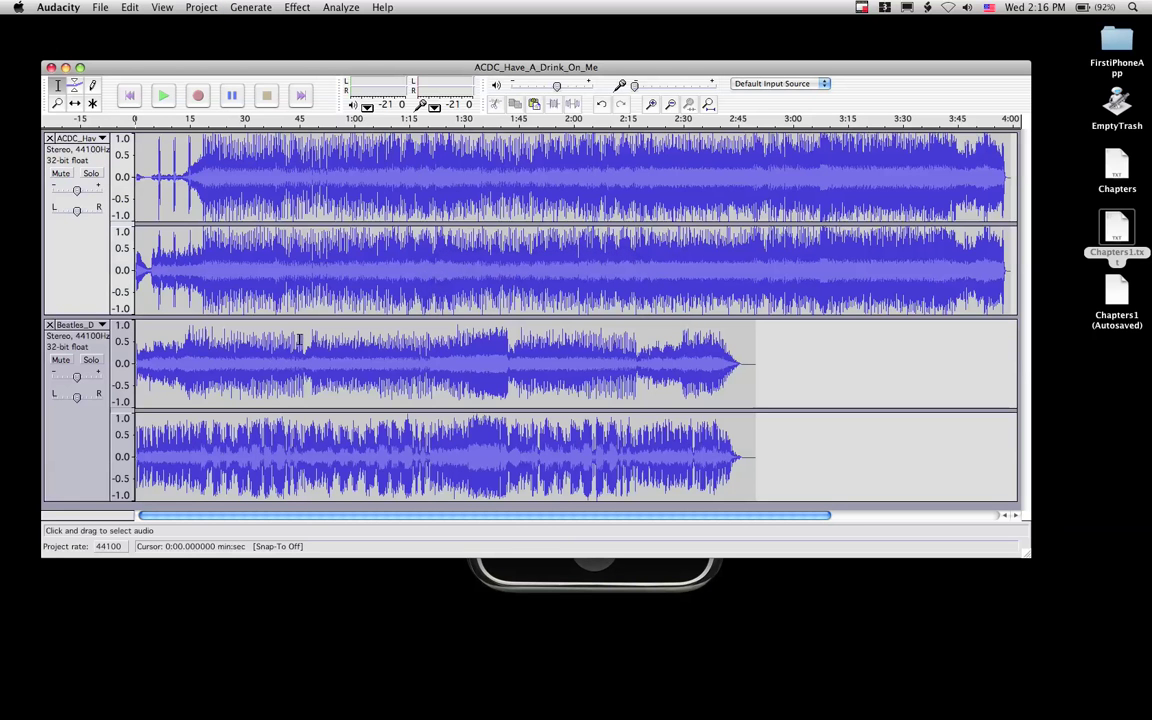
# Cut all the Day Tripper audio and paste it right after the AC/DC song's end.
pyautogui.click(100, 421)
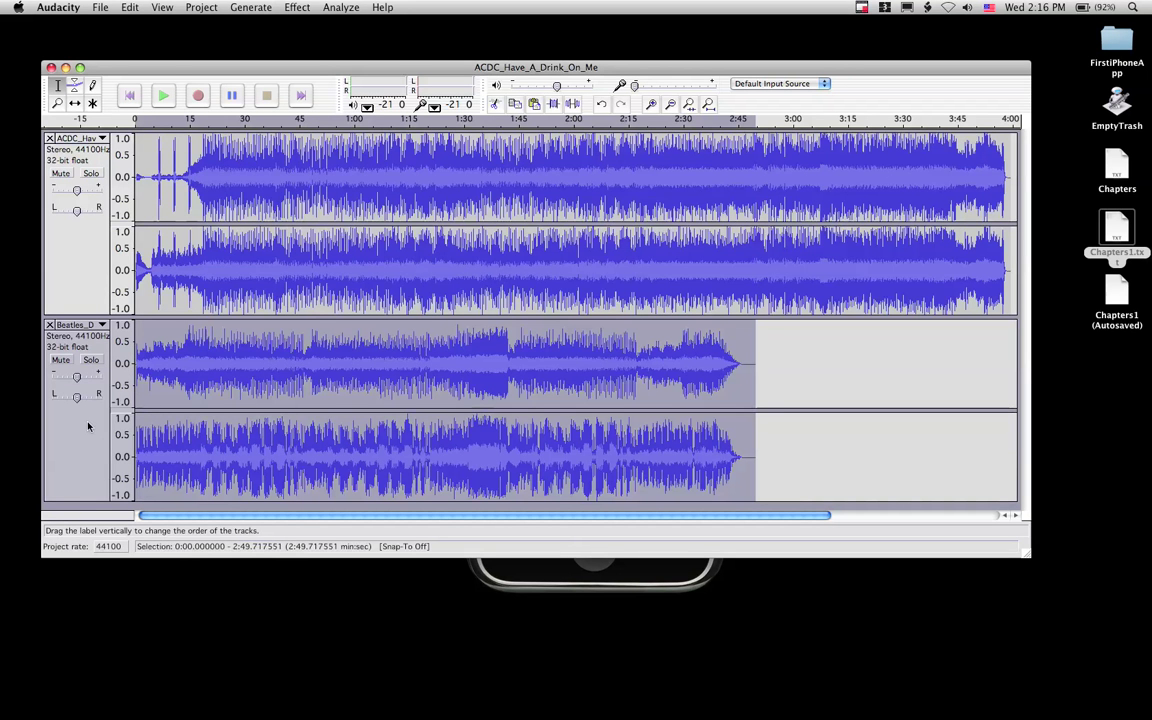
pyautogui.click(128, 7)
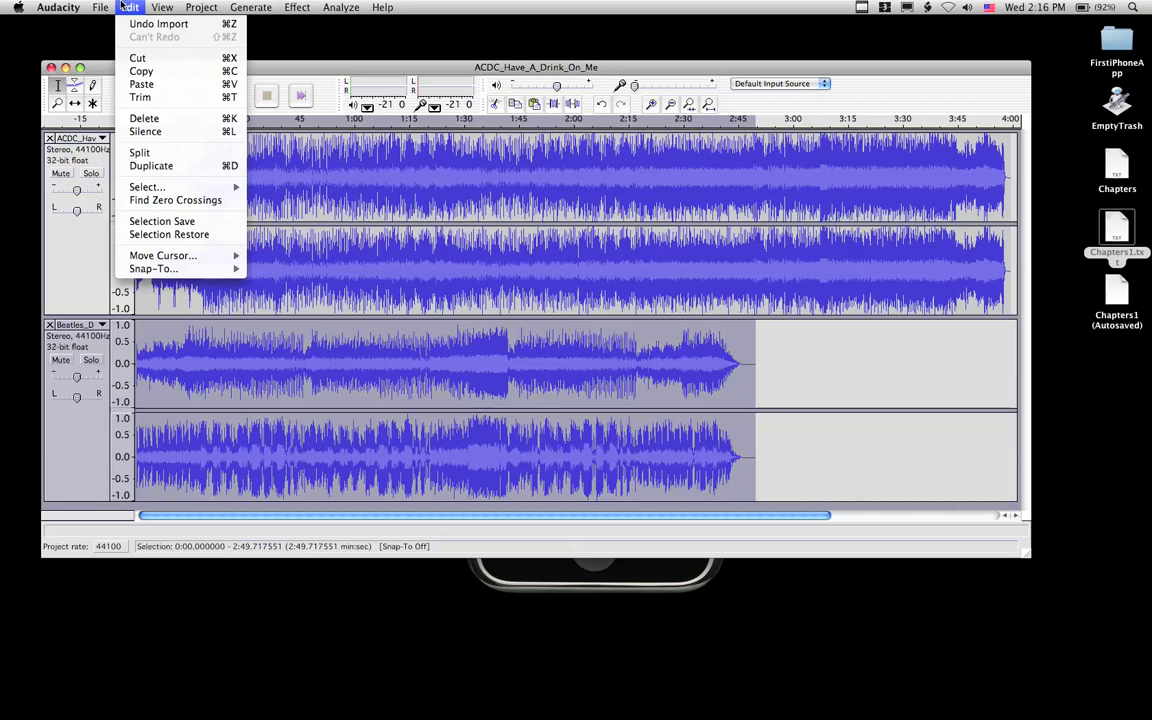
pyautogui.click(199, 201)
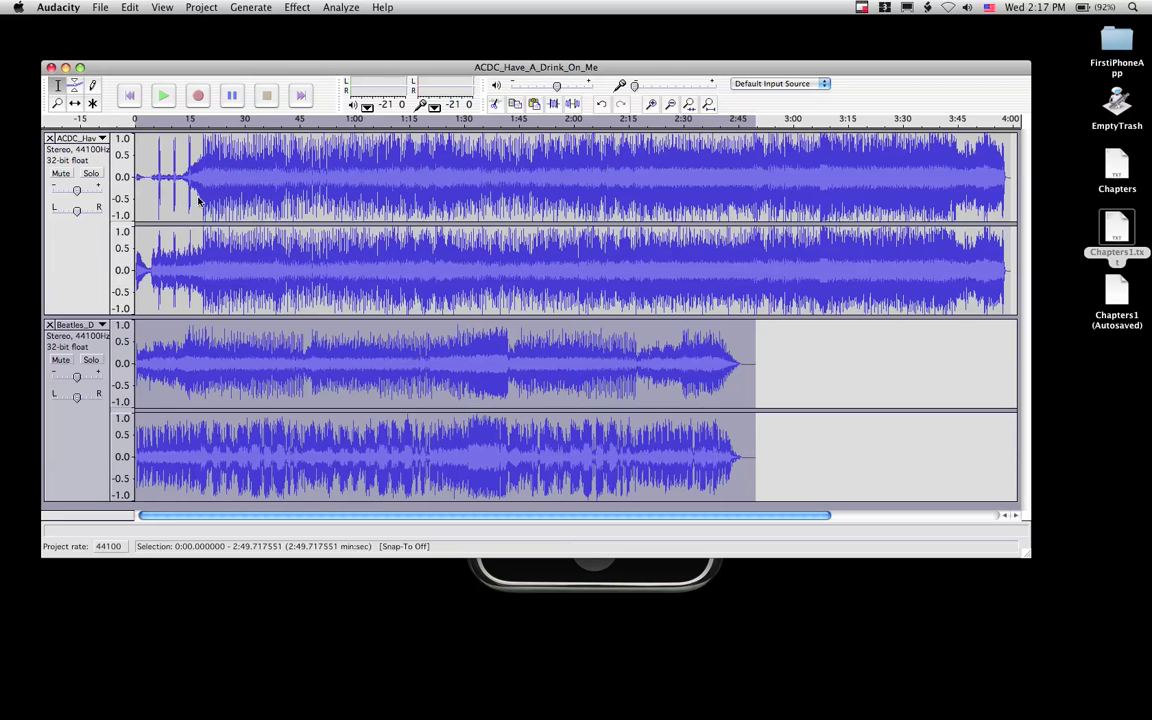
pyautogui.press('Delete')
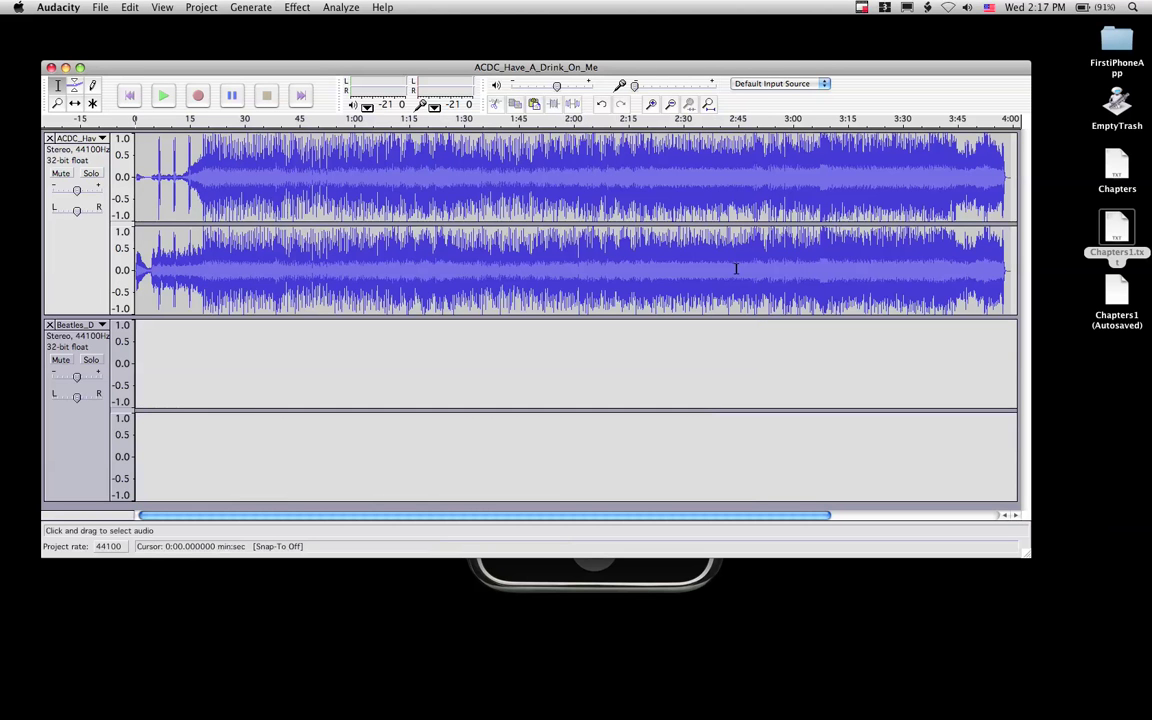
pyautogui.click(1009, 249)
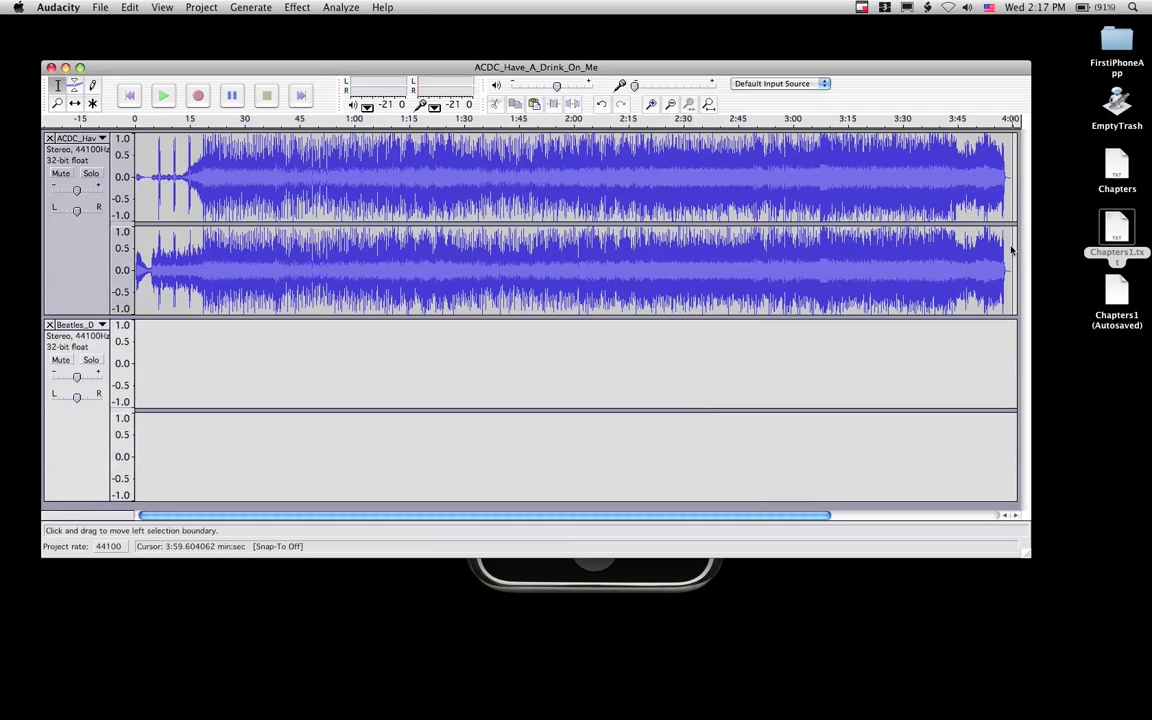
pyautogui.press('super+v')
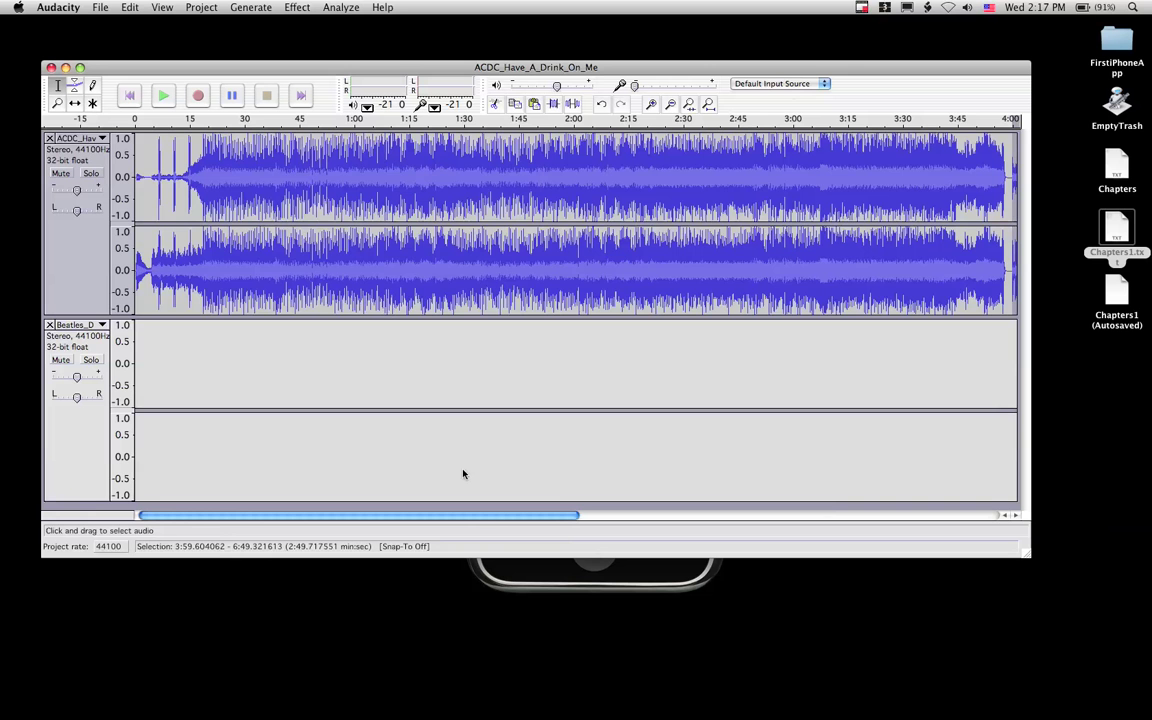
# Play the joined track from just before the song join, then stop playback.
pyautogui.moveTo(490, 518); pyautogui.dragTo(760, 518)
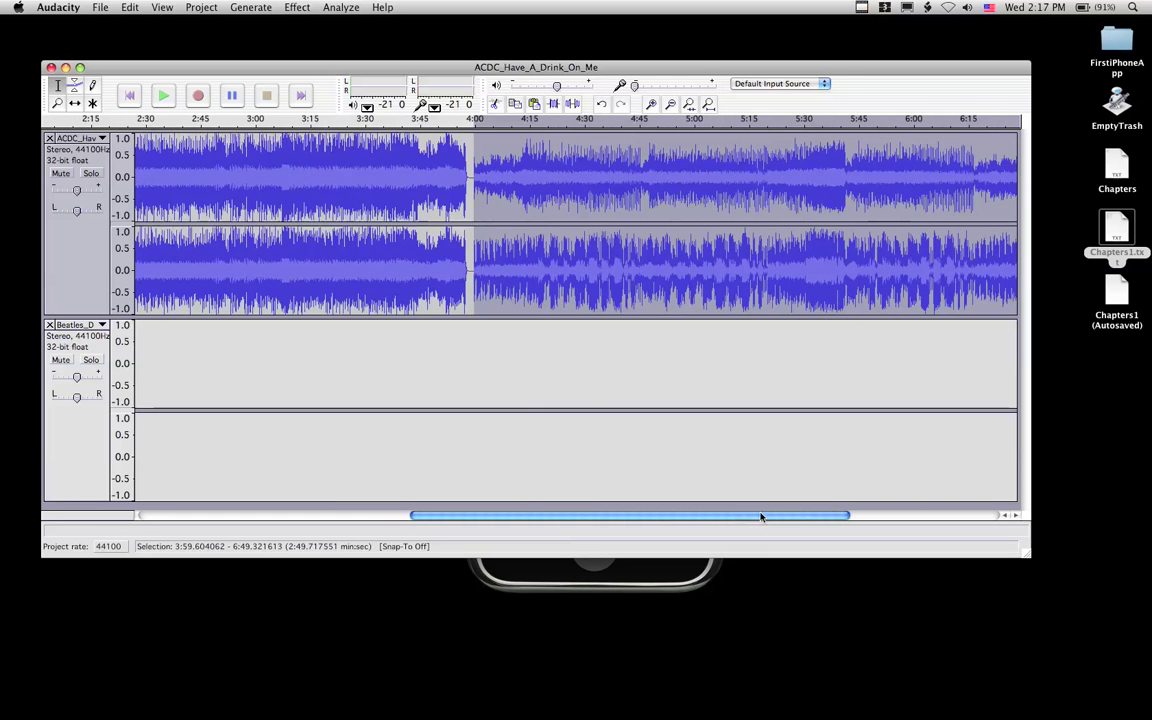
pyautogui.click(587, 380)
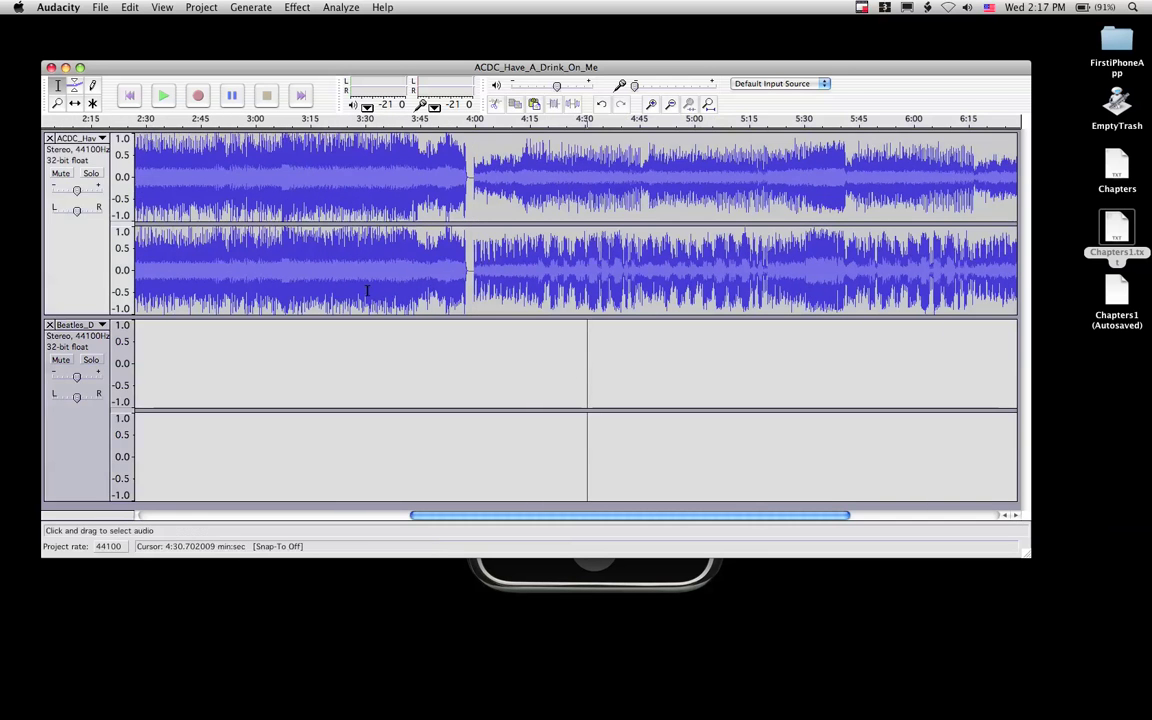
pyautogui.click(414, 248)
pyautogui.click(163, 95)
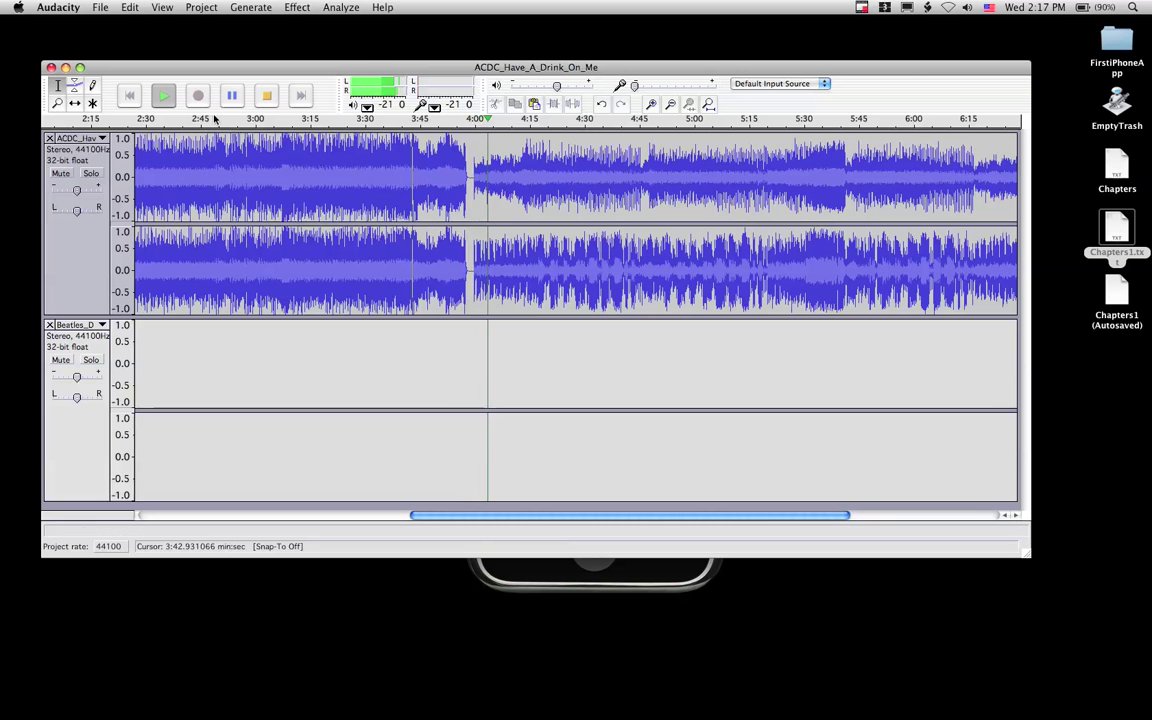
pyautogui.press('space')
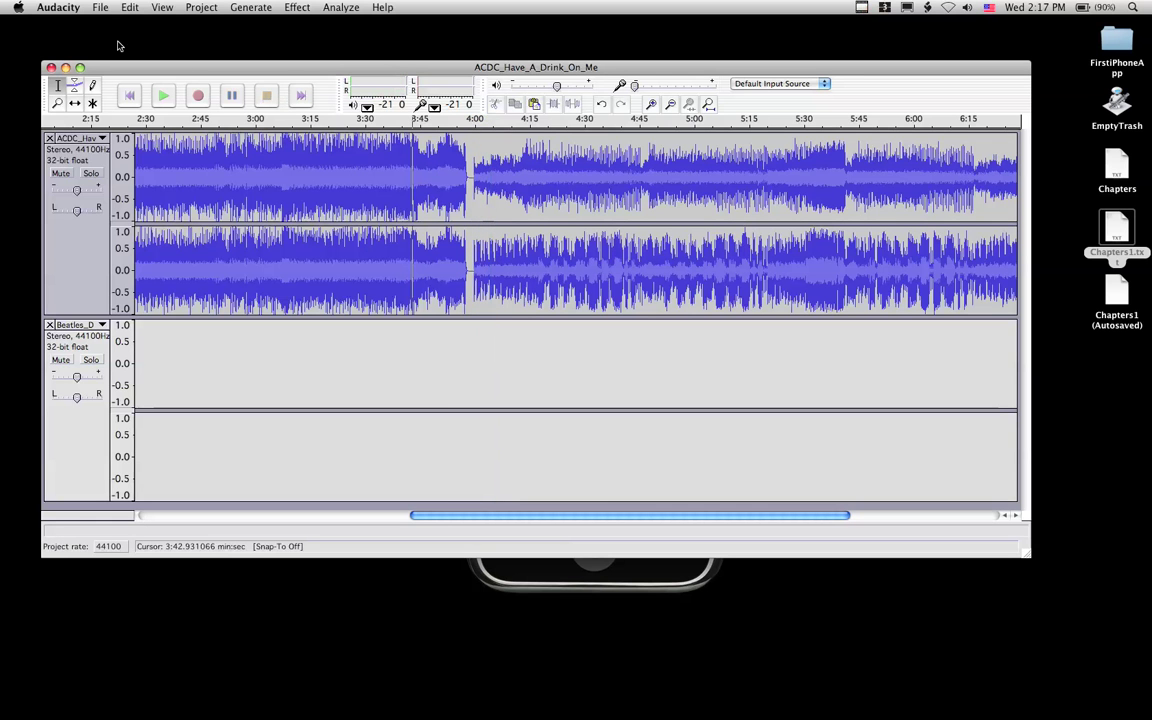
# Export the project as MP3 to the Desktop folder, accepting the stereo mixdown warning.
pyautogui.click(99, 7)
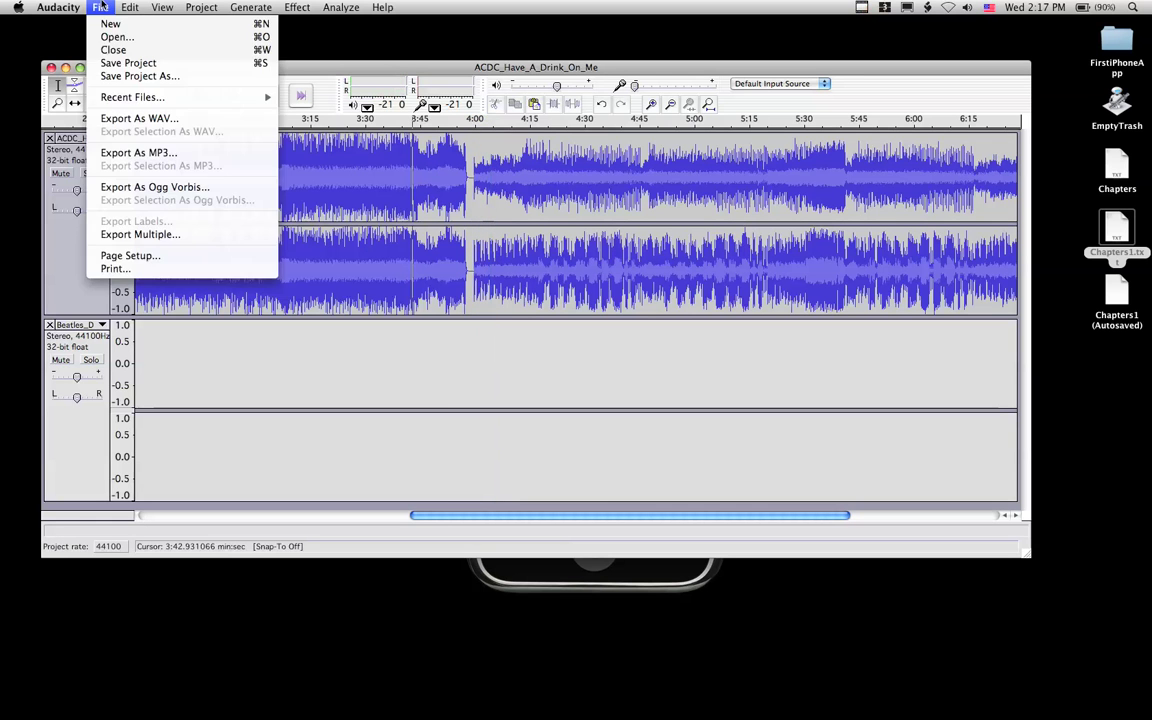
pyautogui.click(102, 156)
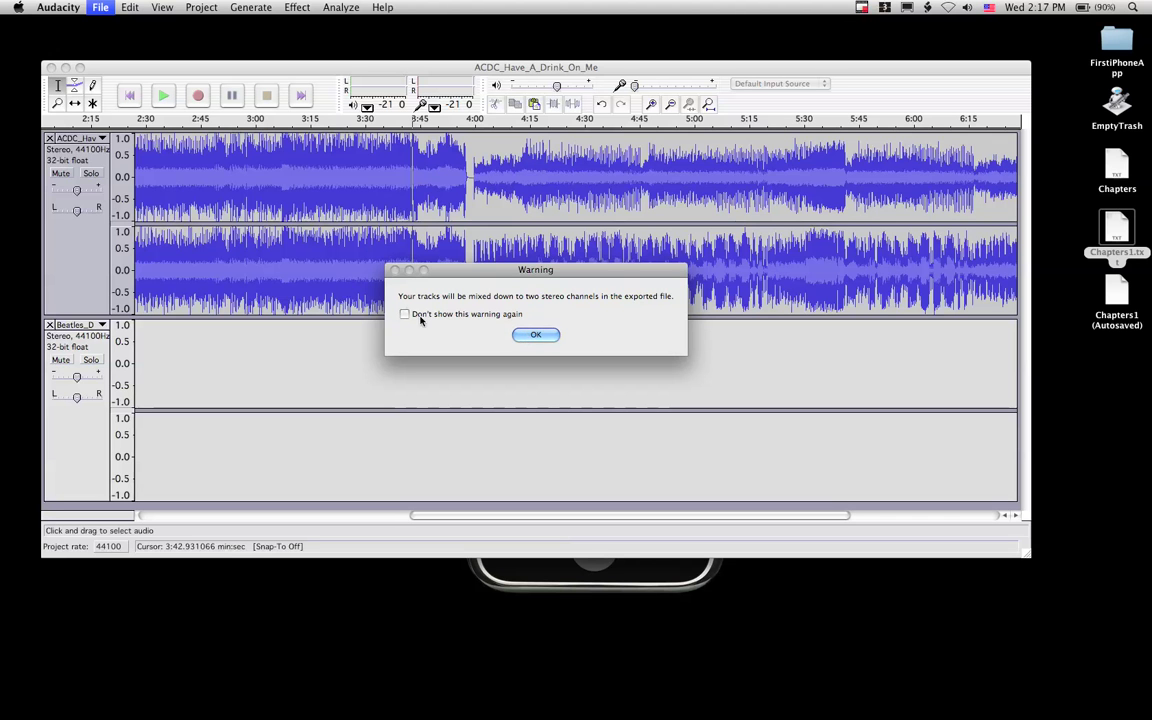
pyautogui.click(530, 334)
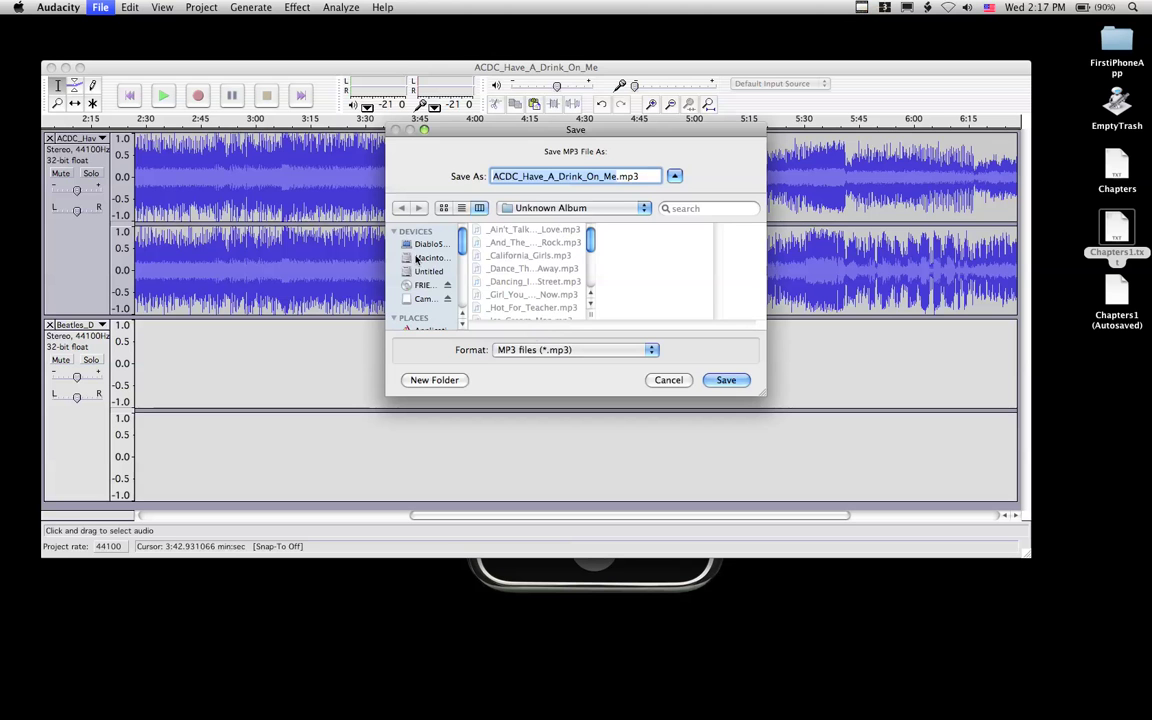
pyautogui.scroll(-2, 420, 260)
pyautogui.scroll(-3, 425, 263)
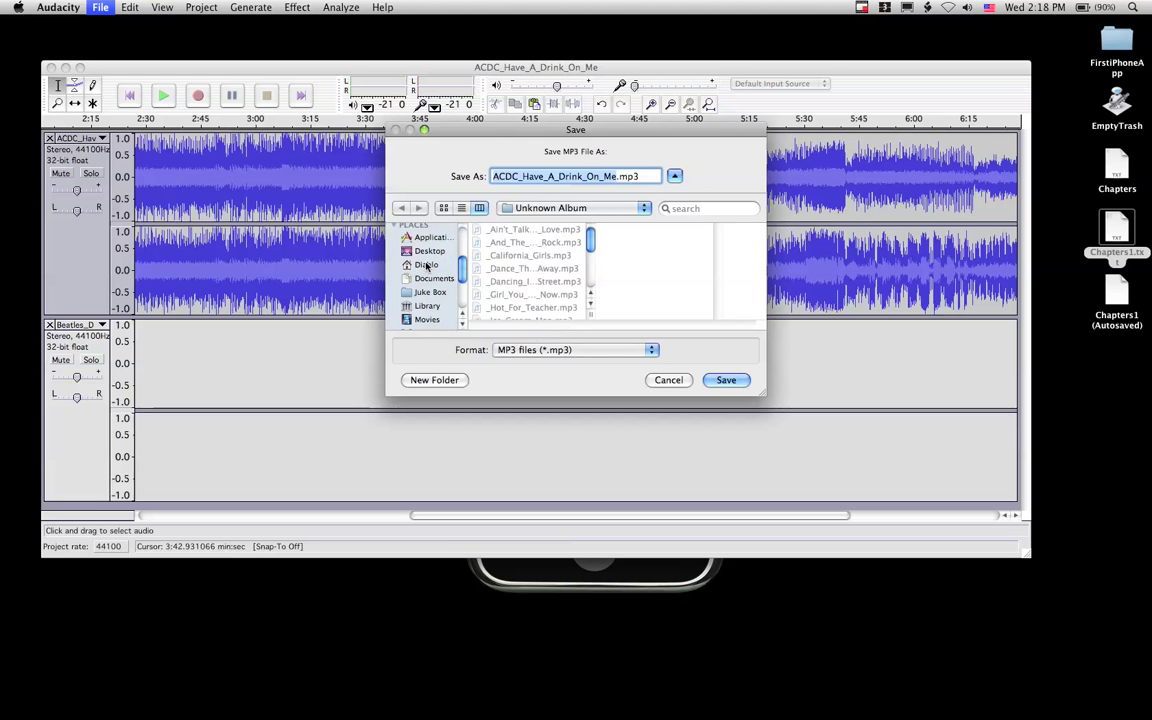
pyautogui.click(428, 251)
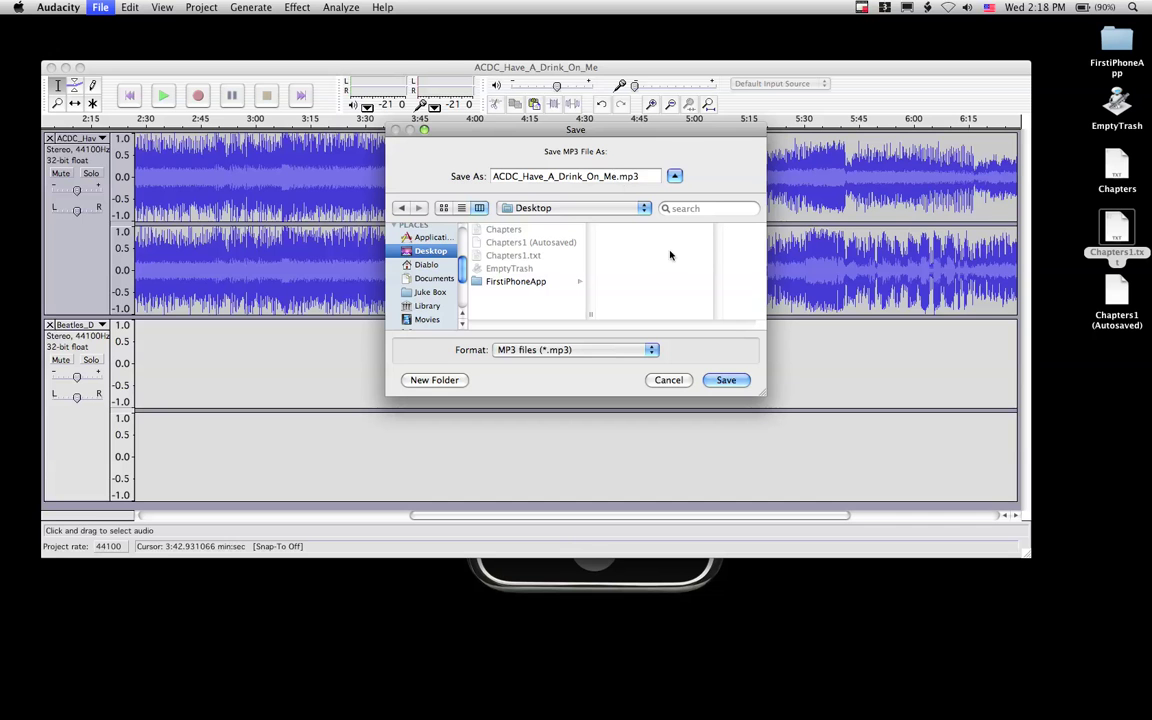
# Retype the export file name as HaveADrinkOnMeDayTripper.mp3.
pyautogui.click(618, 180)
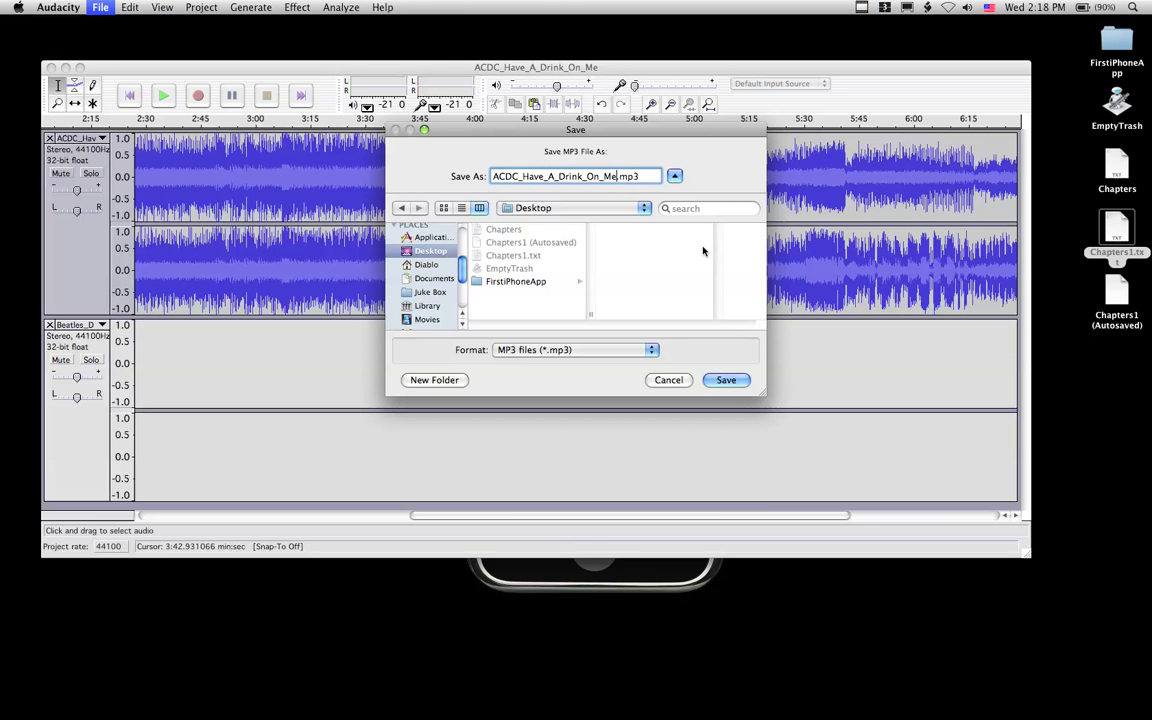
pyautogui.write('DayTripper')
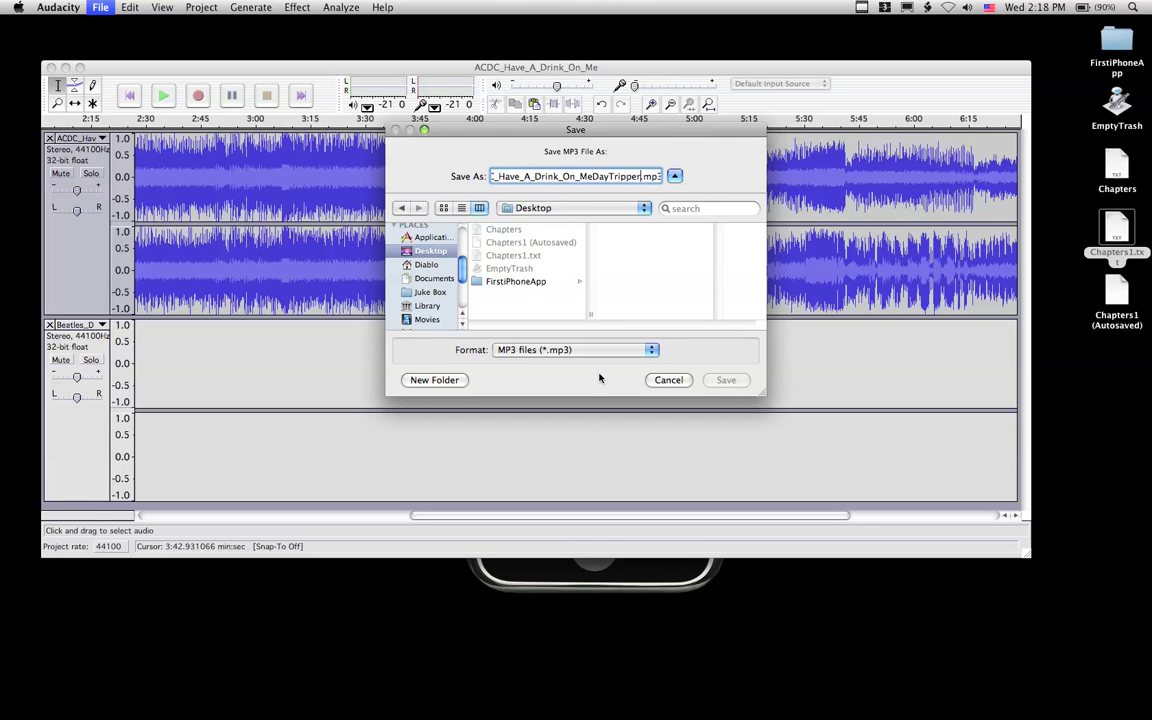
pyautogui.click(579, 176)
pyautogui.press('BackSpace')
pyautogui.press('BackSpace')
pyautogui.press('BackSpace')
pyautogui.press('BackSpace')
pyautogui.press('BackSpace')
pyautogui.press('BackSpace')
pyautogui.press('BackSpace')
pyautogui.press('BackSpace')
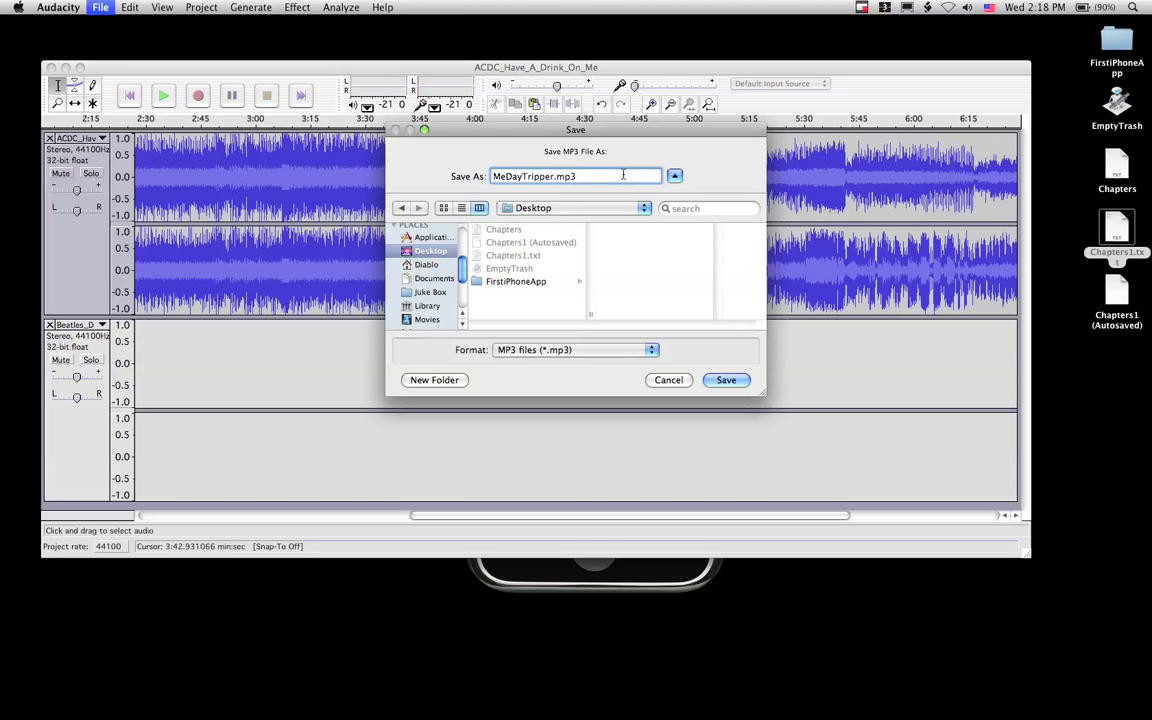
pyautogui.write('HaveA')
pyautogui.write('Drink')
pyautogui.write('O')
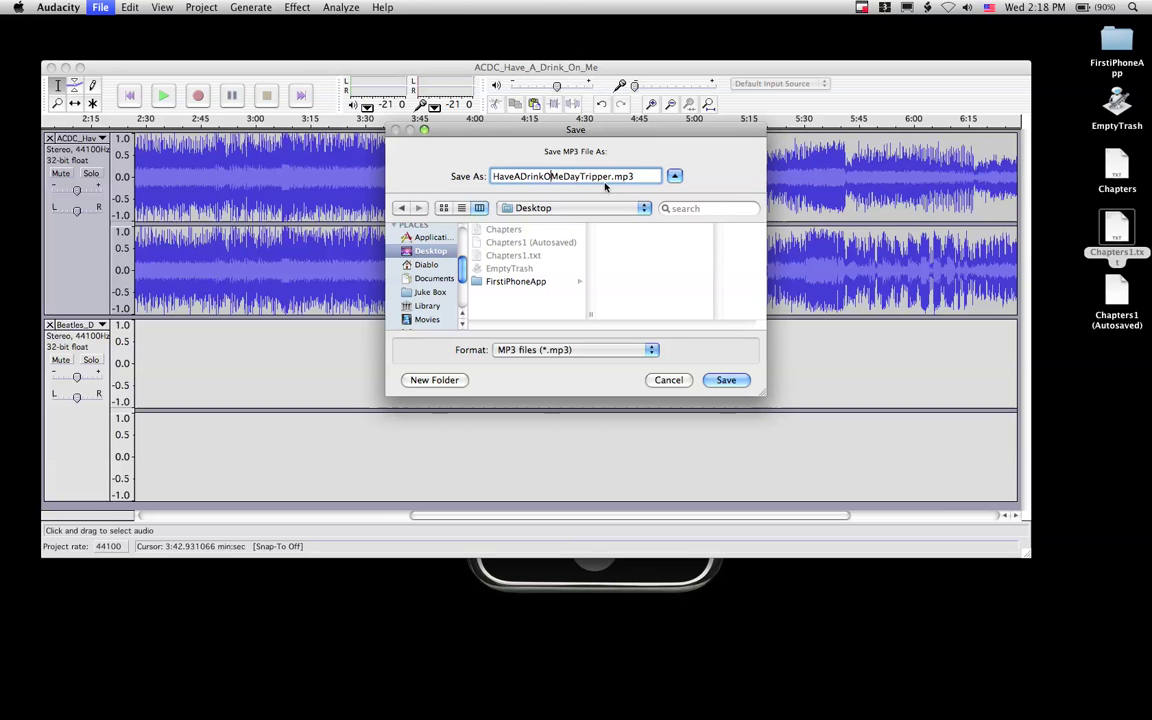
pyautogui.write('n')
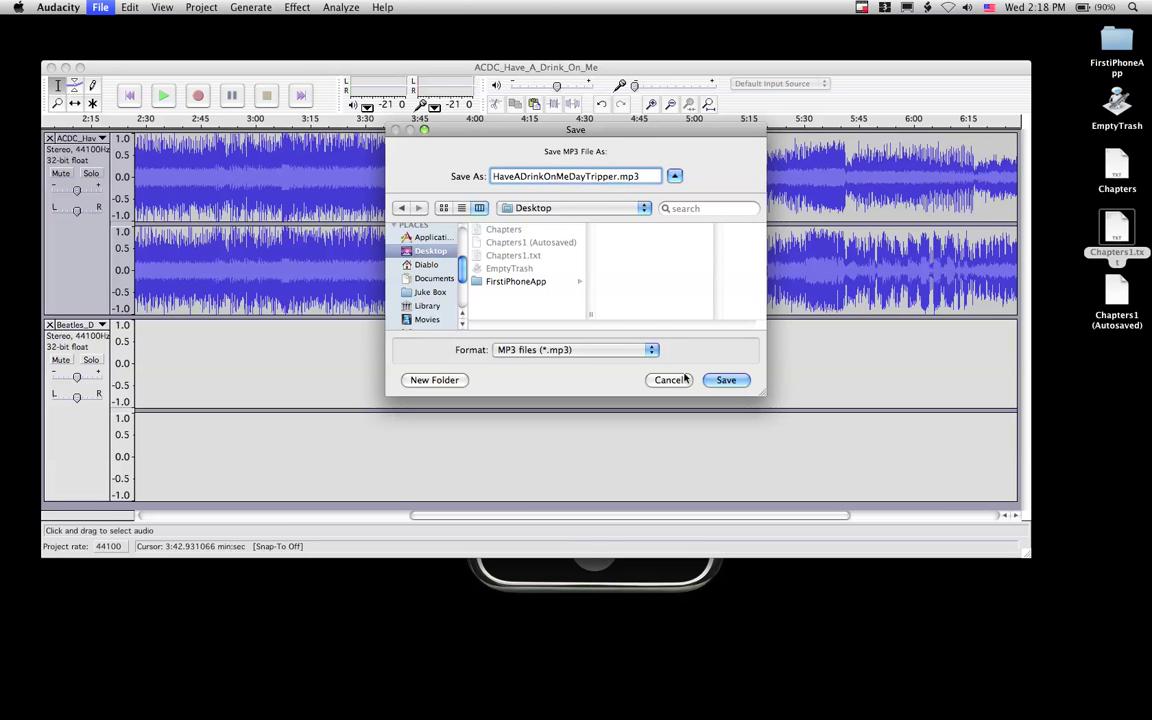
# Save the MP3 and confirm the ID3 tags dialog with the tags left blank.
pyautogui.click(718, 380)
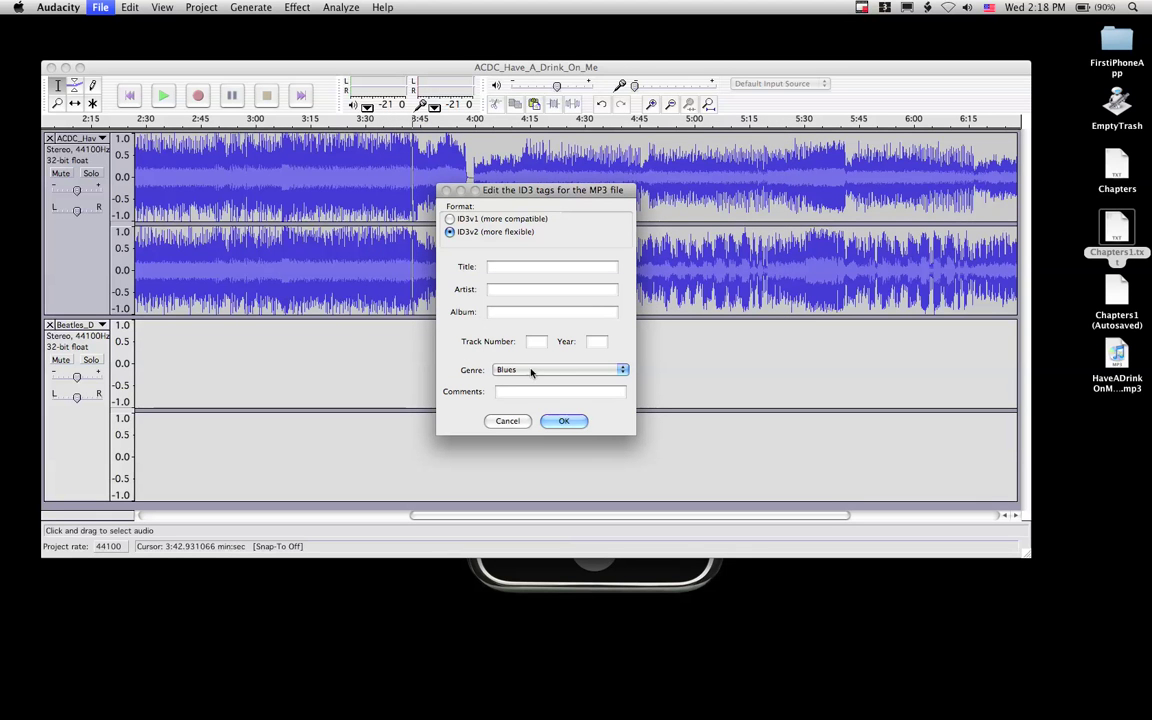
pyautogui.click(552, 422)
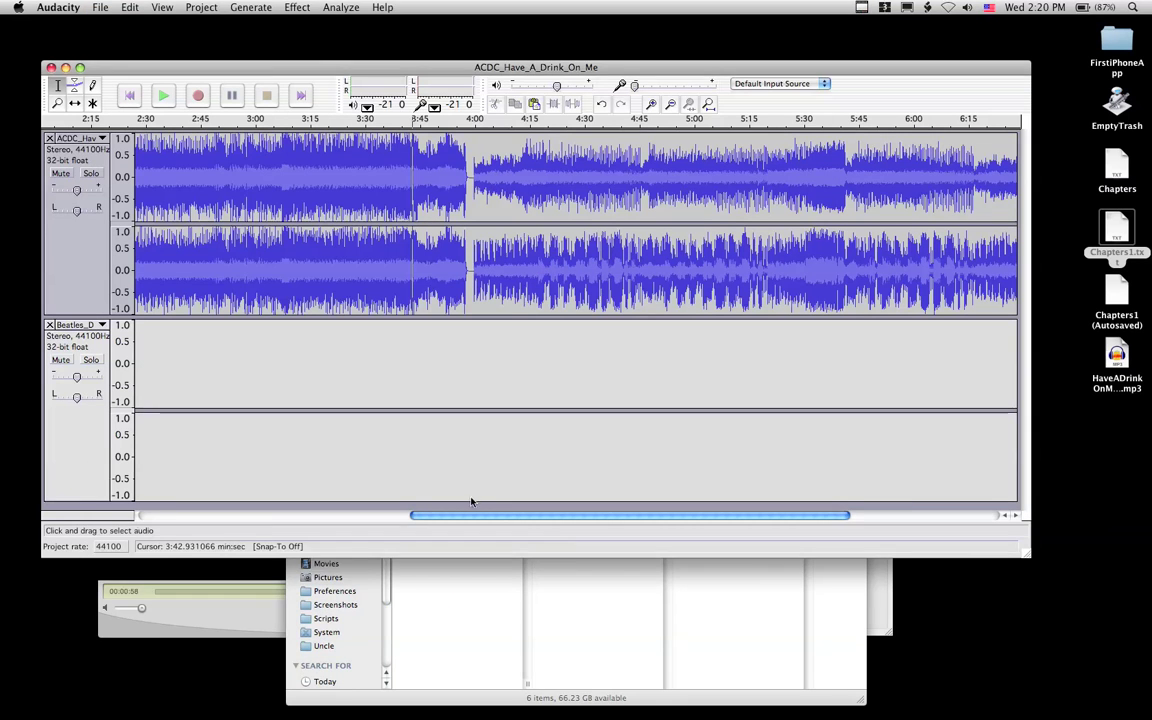
# Preview HaveADrinkOnMeDayTripper.mp3 on the Desktop, skipping ahead to about 3:48.
pyautogui.click(517, 597)
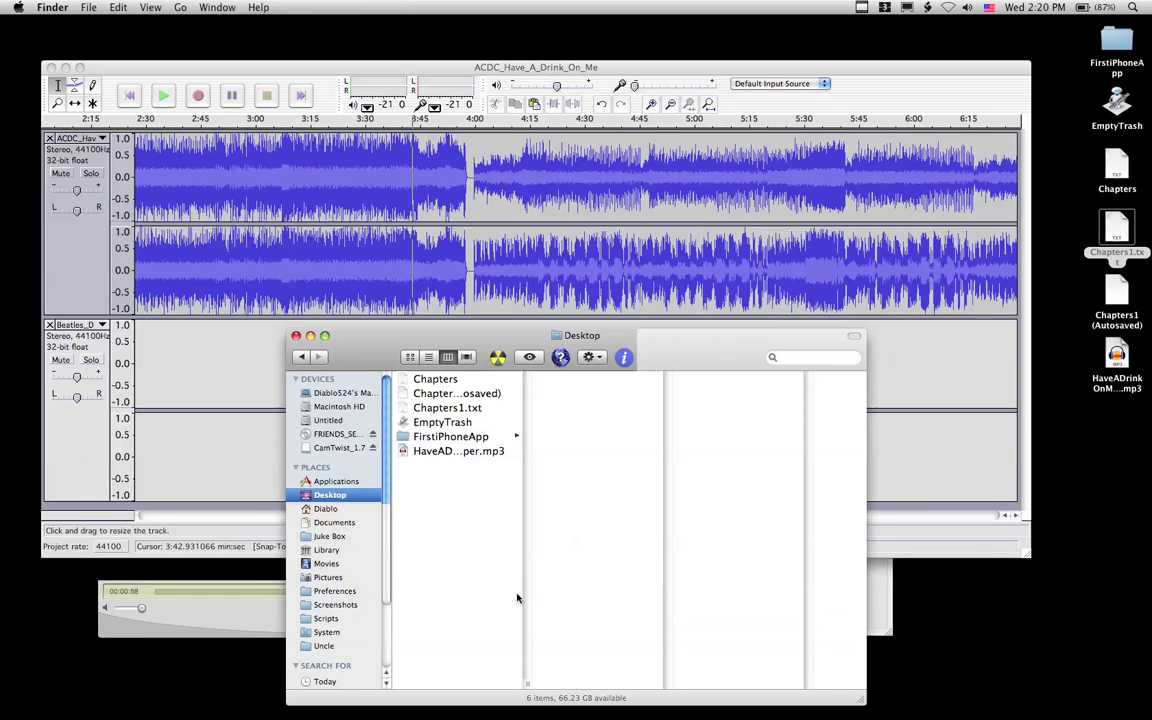
pyautogui.click(430, 451)
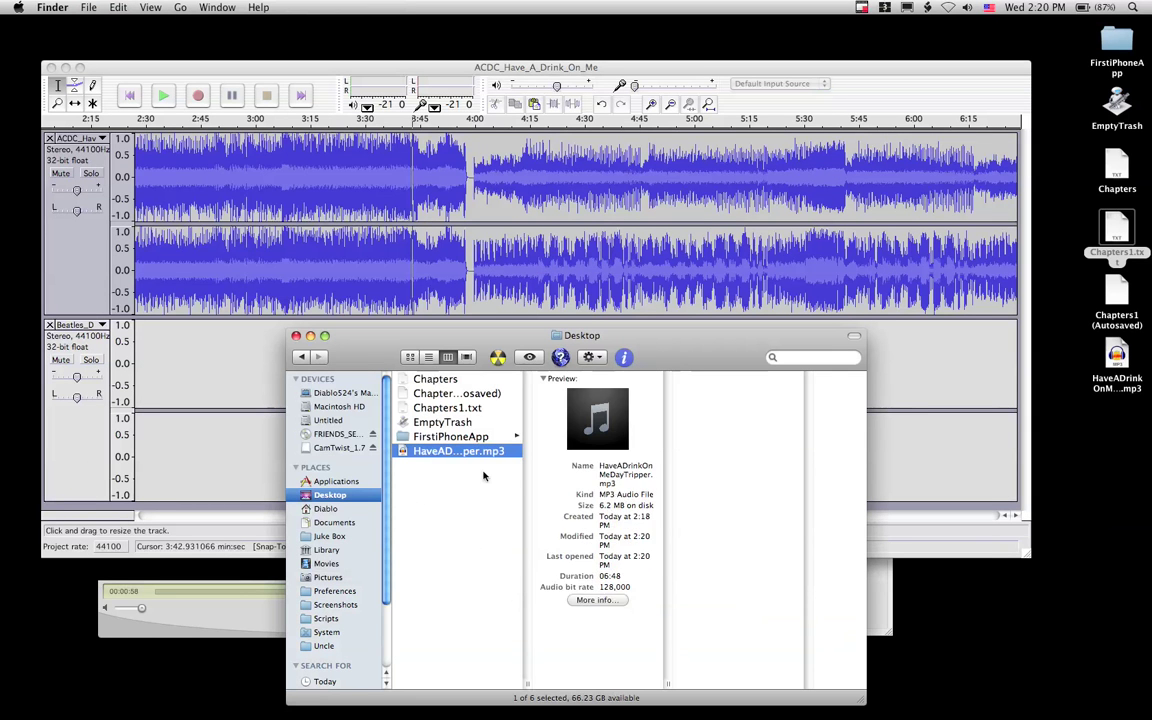
pyautogui.moveTo(597, 418)
pyautogui.click(597, 420)
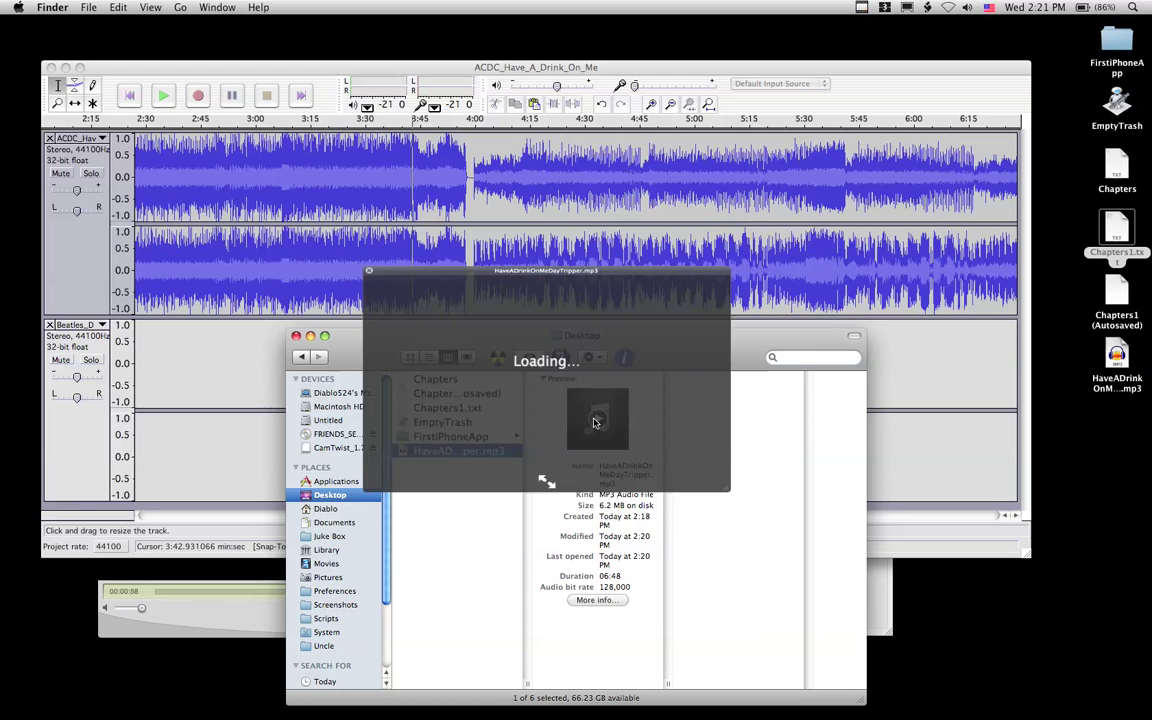
pyautogui.click(579, 468)
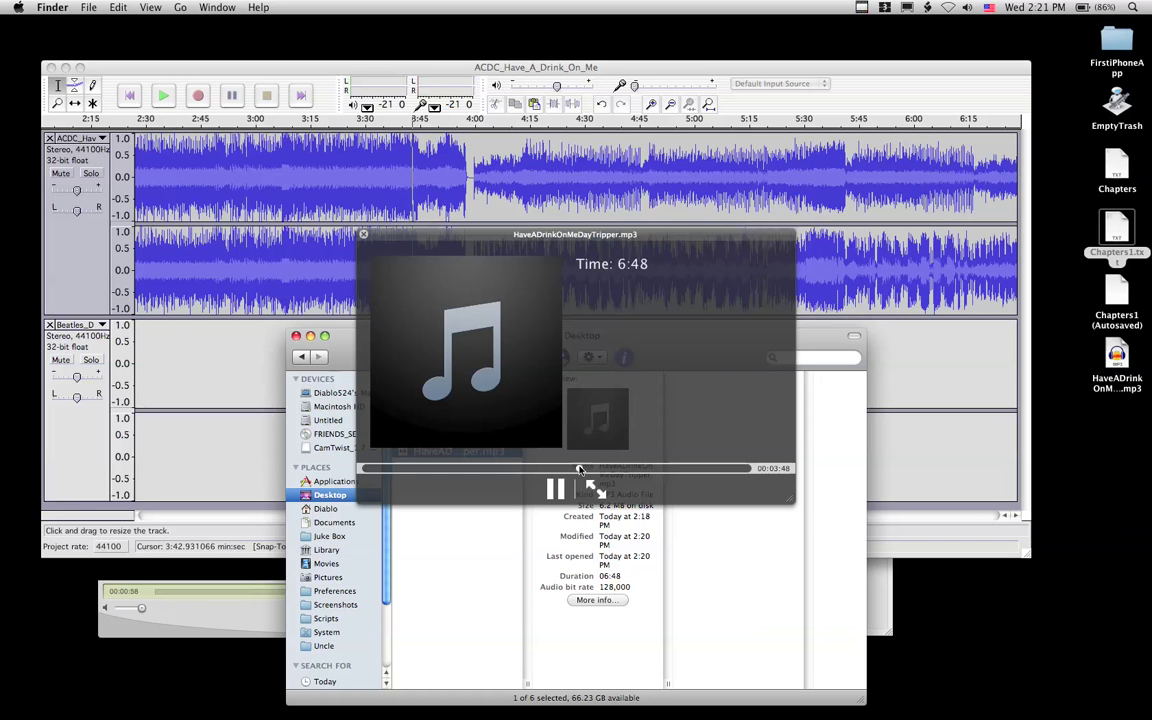